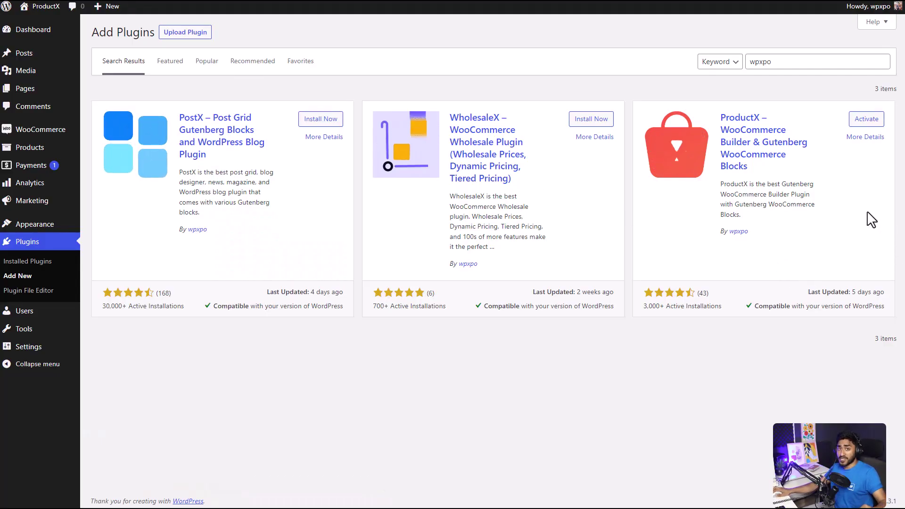
Step: Activate ProductX and open the WooCommerce Builder, scrolling down to the Header, Footer and 404 slots
left_click(875, 124)
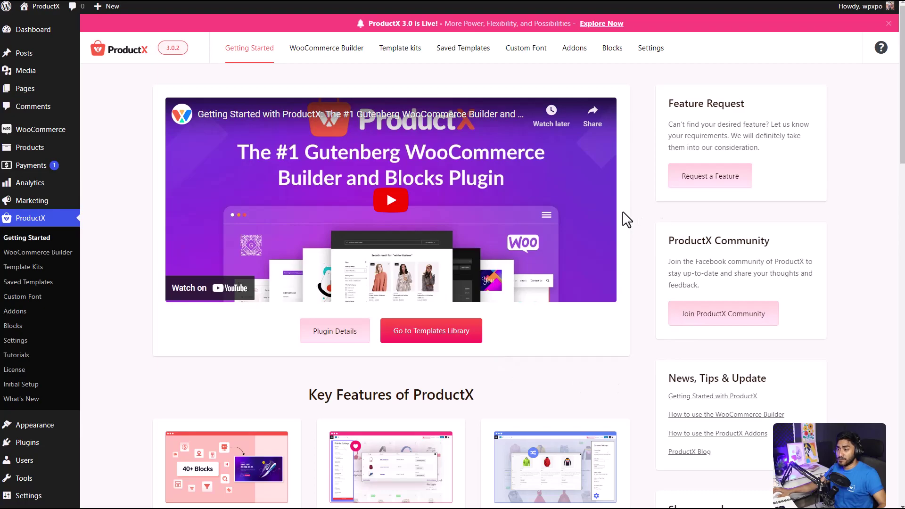
left_click(49, 253)
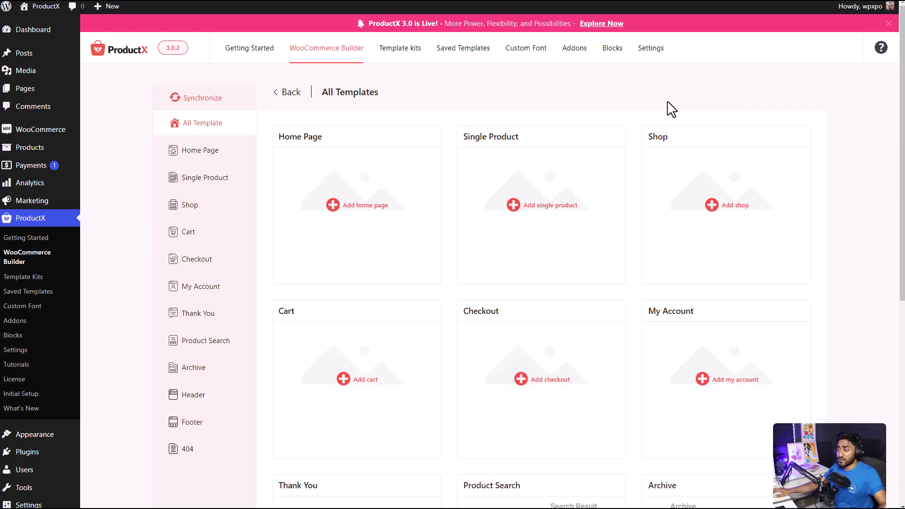
scroll(671, 109, "down", 7)
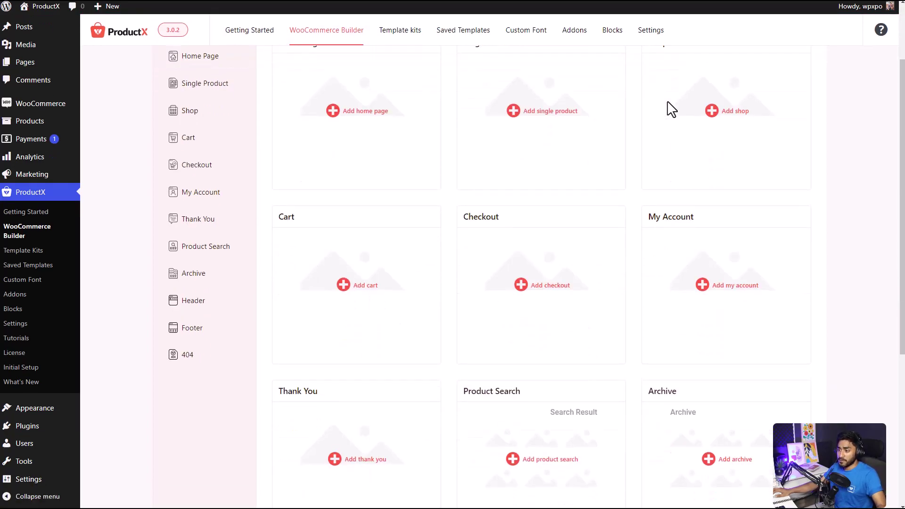
scroll(669, 111, "down", 1)
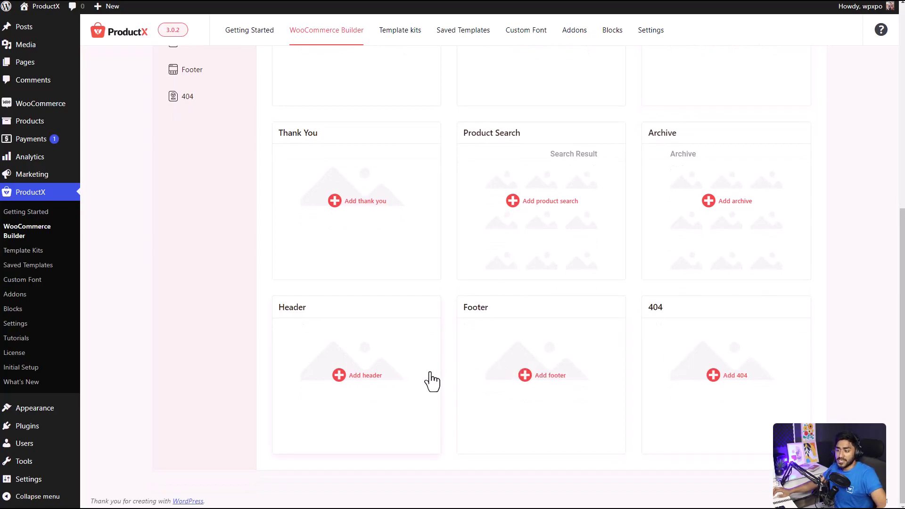
Step: Add a header and import Header Template 2 into the block editor
left_click(365, 375)
scroll(424, 378, "up", 3)
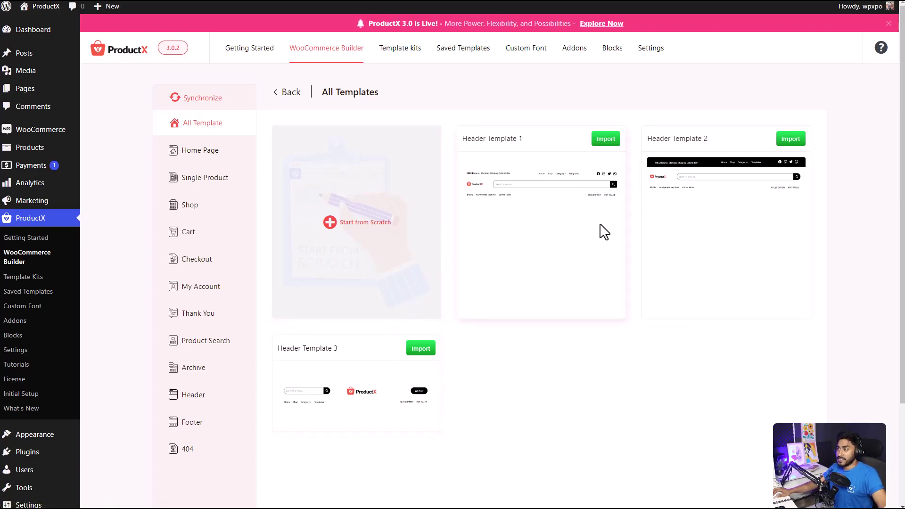
left_click(790, 139)
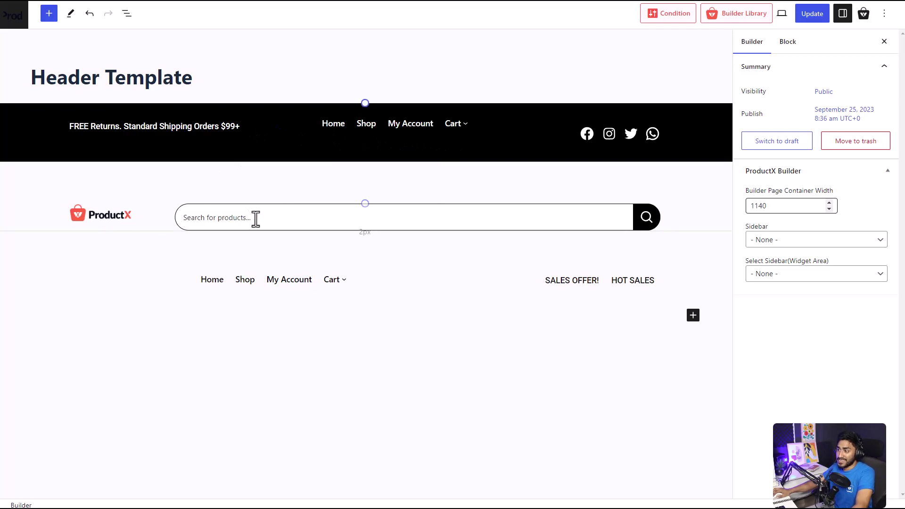
mouse_move(361, 243)
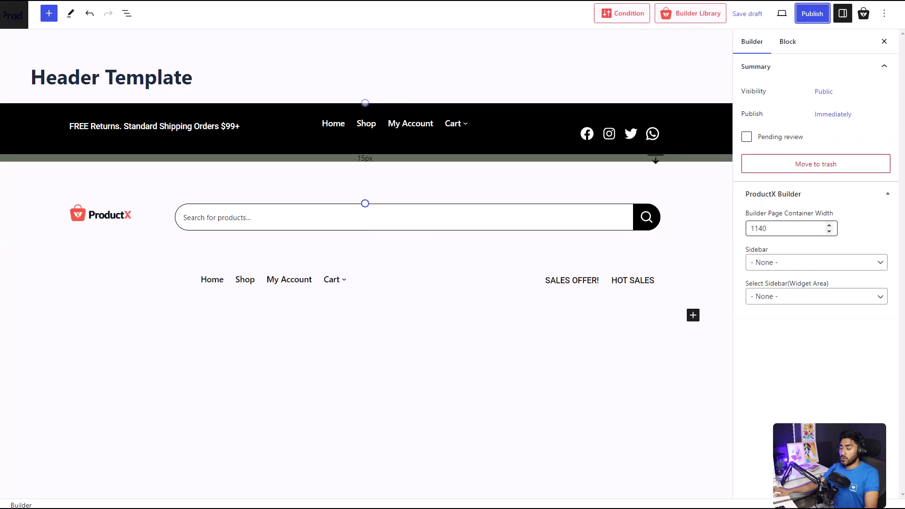
Step: Publish the header with the display condition Include > Singular > Products > All
left_click(811, 14)
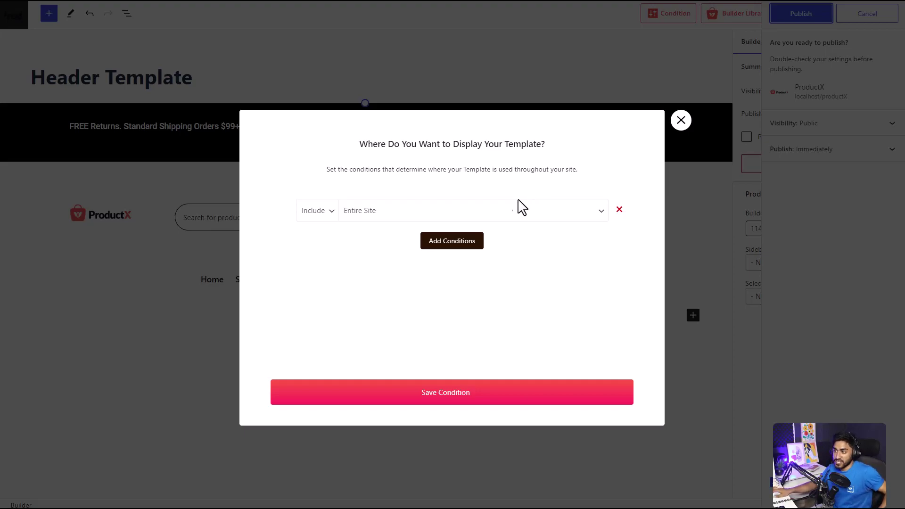
left_click(519, 216)
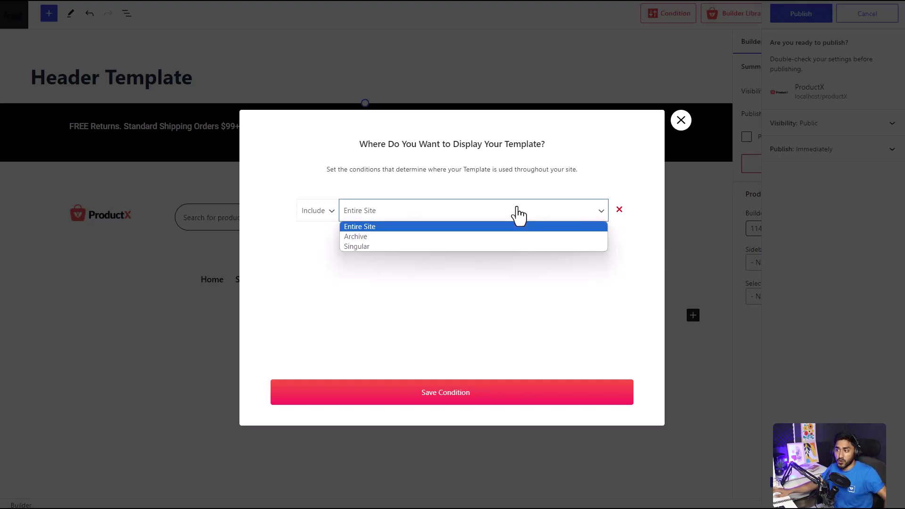
left_click(417, 220)
left_click(417, 221)
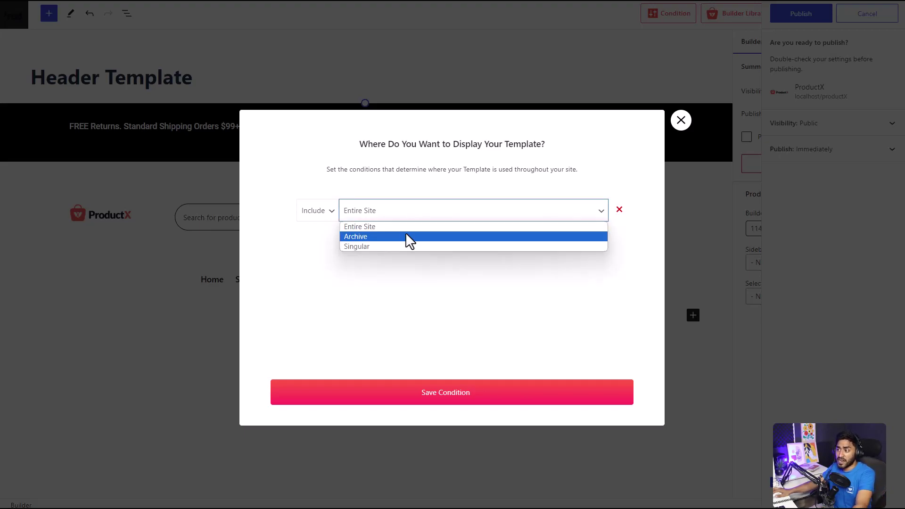
left_click(405, 233)
left_click(417, 216)
left_click(404, 218)
left_click(370, 216)
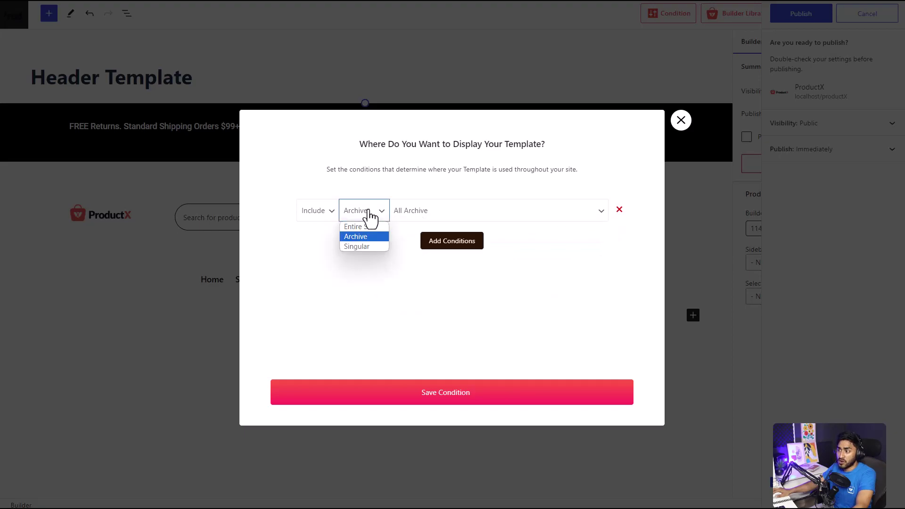
left_click(360, 247)
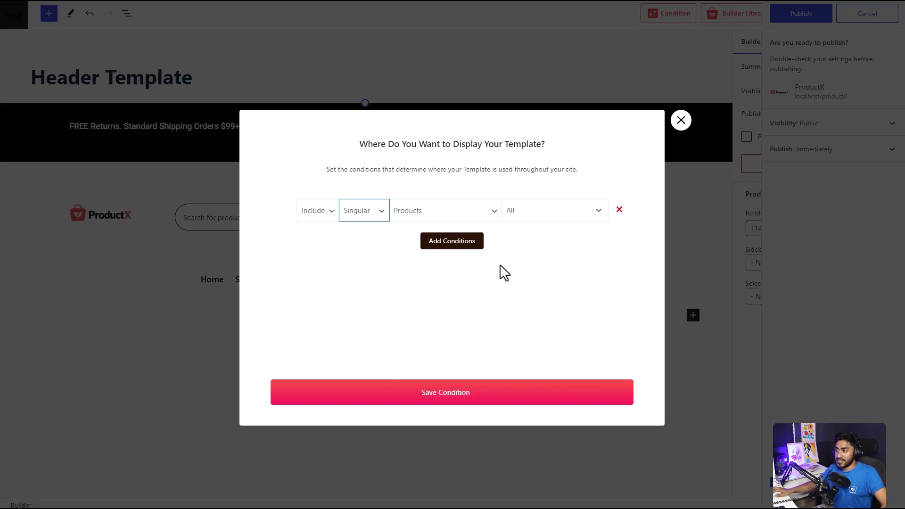
left_click(463, 386)
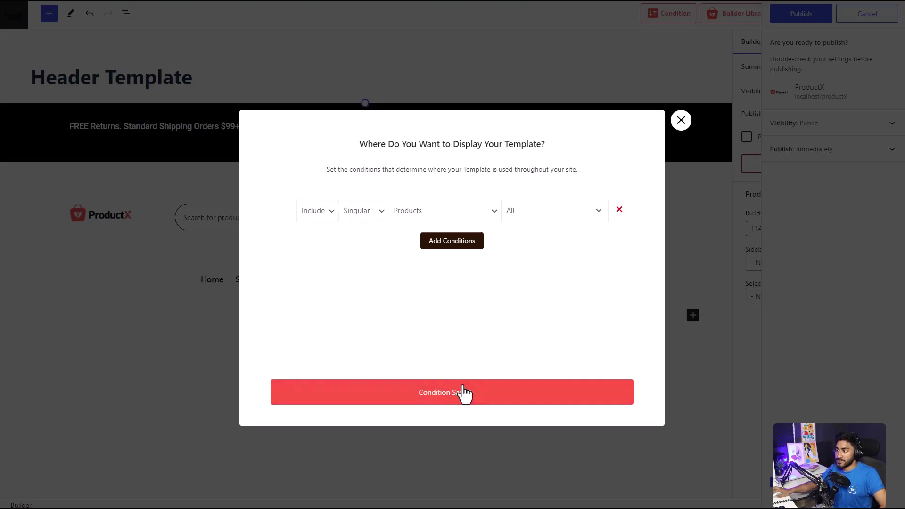
Step: Close the conditions, update the header template, and return to the header templates list
left_click(680, 120)
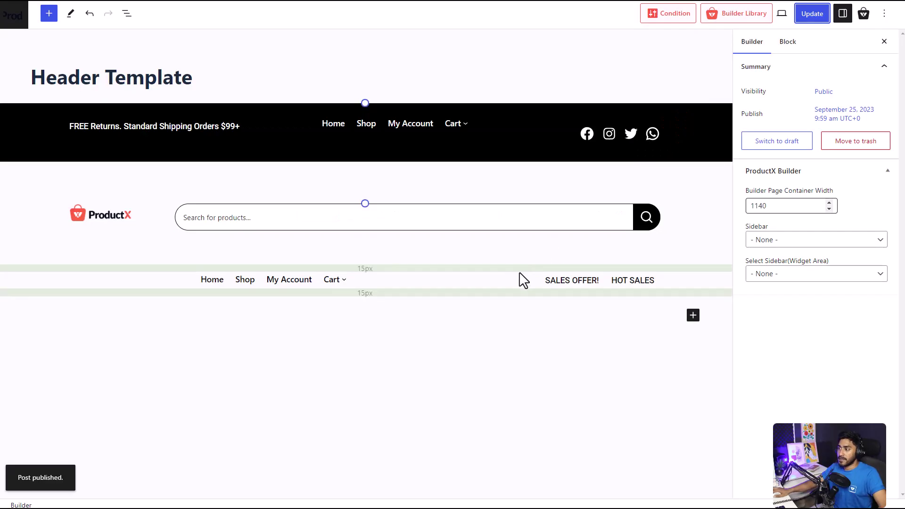
left_click(811, 21)
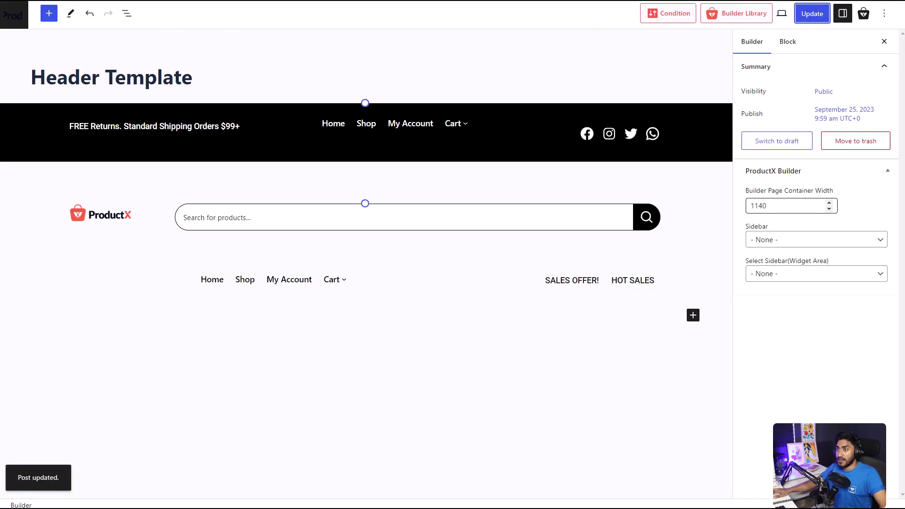
key("alt+Left")
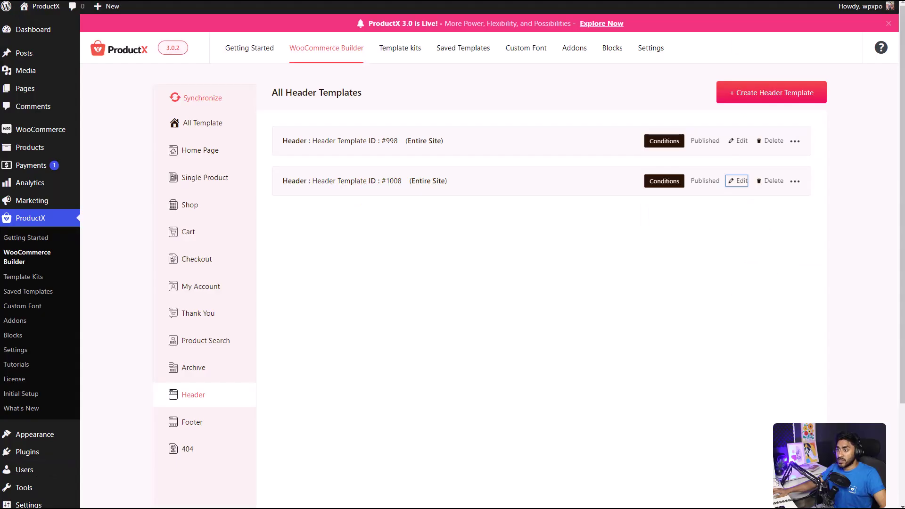
Step: Import Footer Template 1 from the Footer templates list and start publishing it
left_click(193, 425)
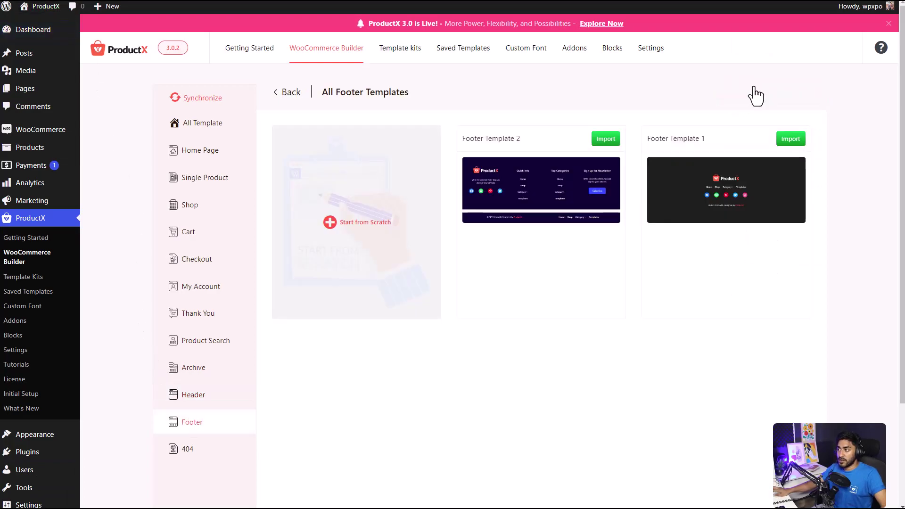
left_click(786, 141)
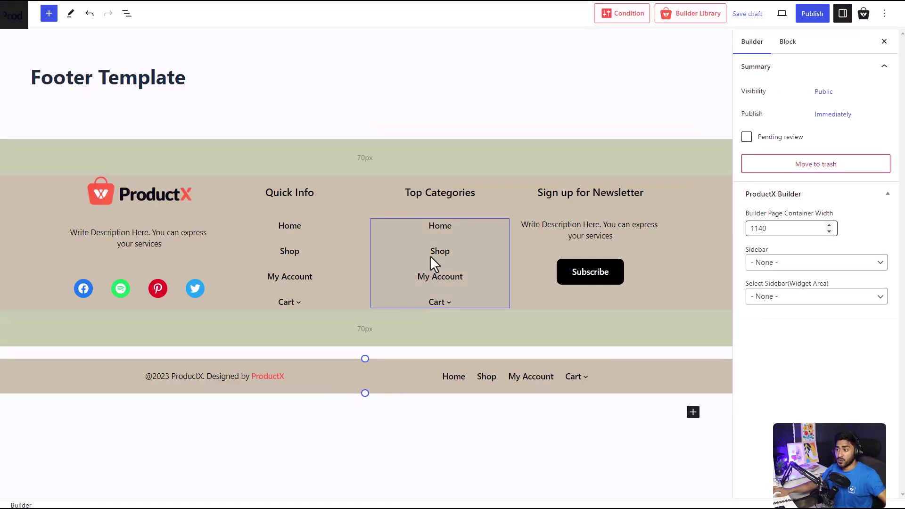
left_click(812, 19)
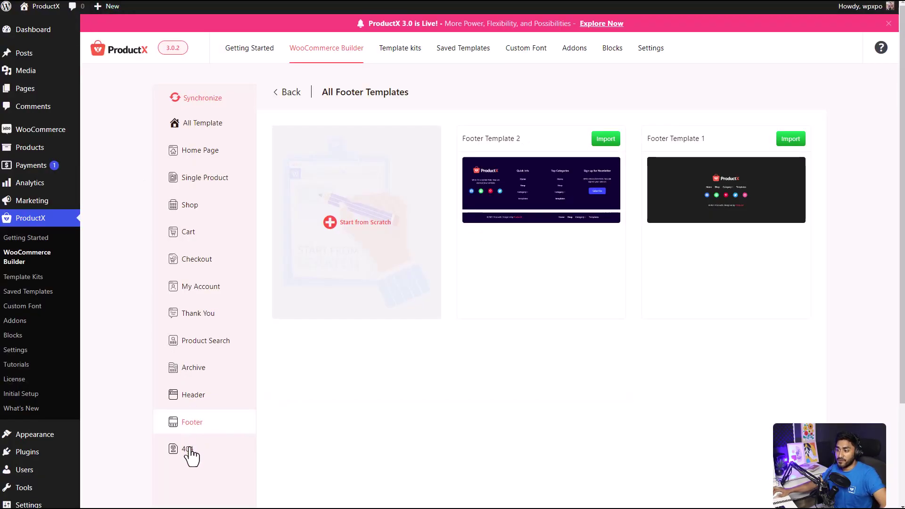
Step: Import 404 Template 1 from the 404 templates list into the block editor
left_click(213, 447)
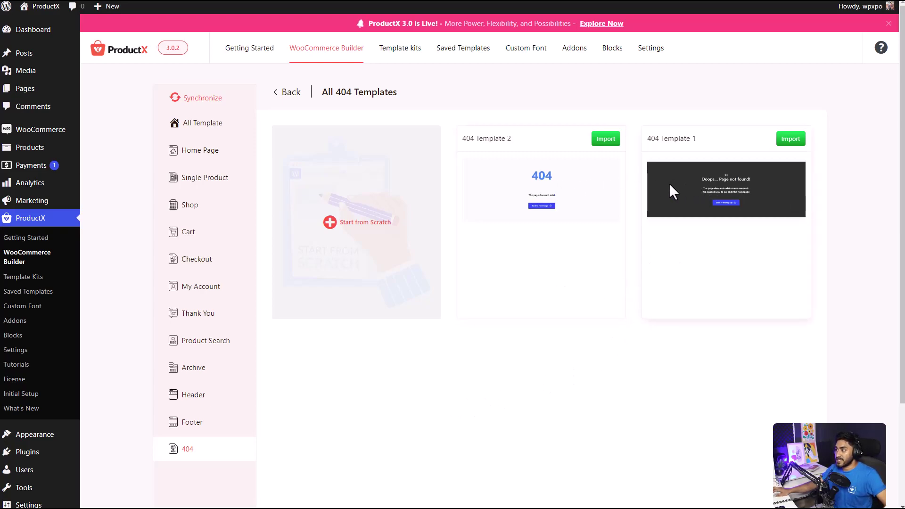
left_click(791, 140)
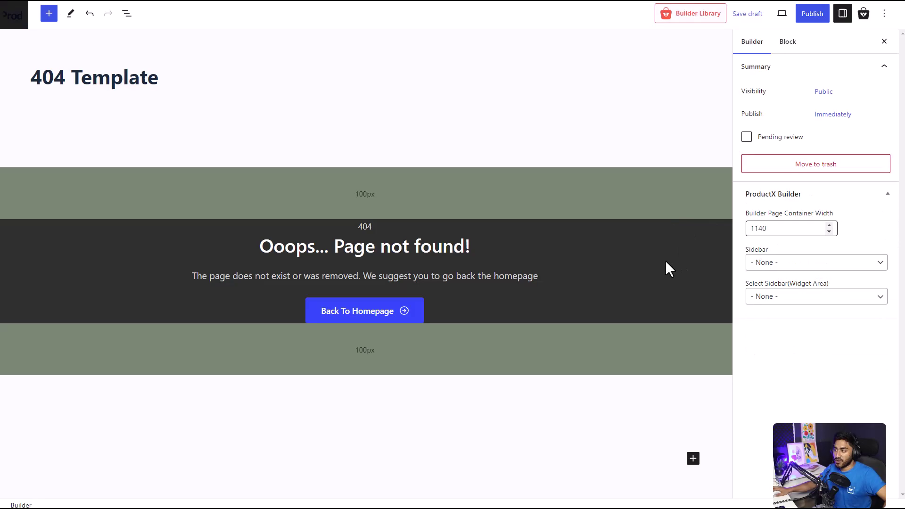
Step: Review the Page not found row's background settings and available blocks, then publish the 404 template
left_click(666, 260)
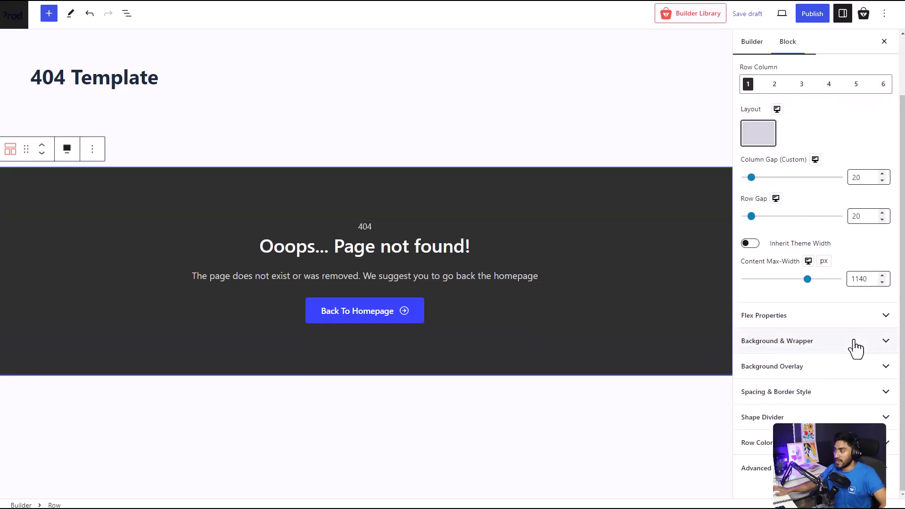
left_click(851, 342)
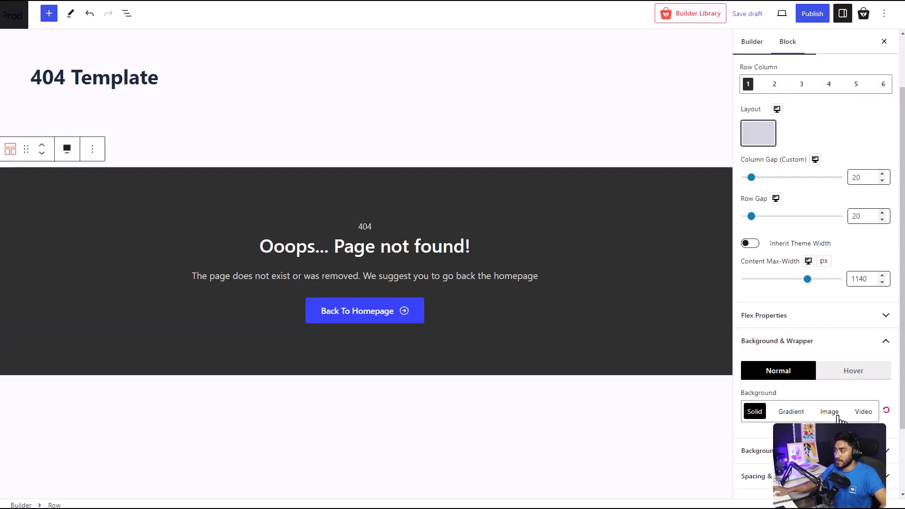
left_click(49, 13)
mouse_move(134, 168)
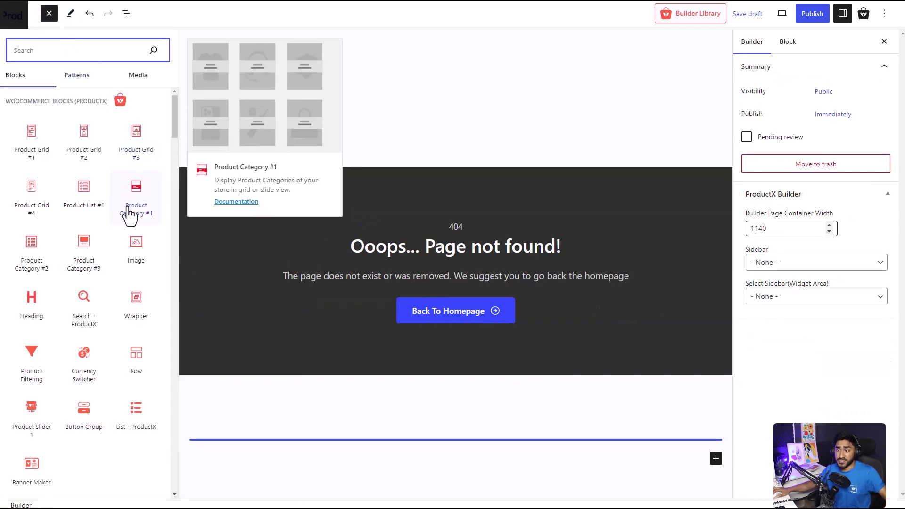
scroll(129, 216, "down", 4)
scroll(129, 215, "up", 4)
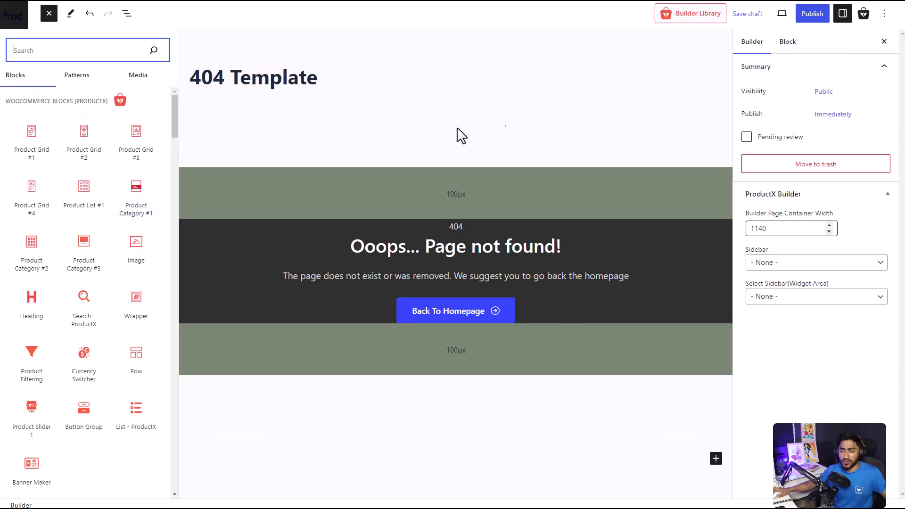
left_click(571, 83)
left_click(814, 21)
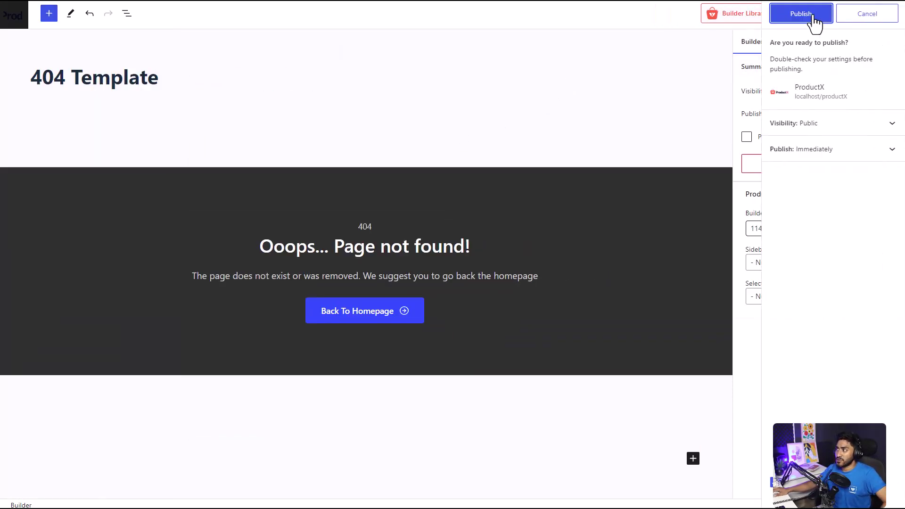
left_click(813, 21)
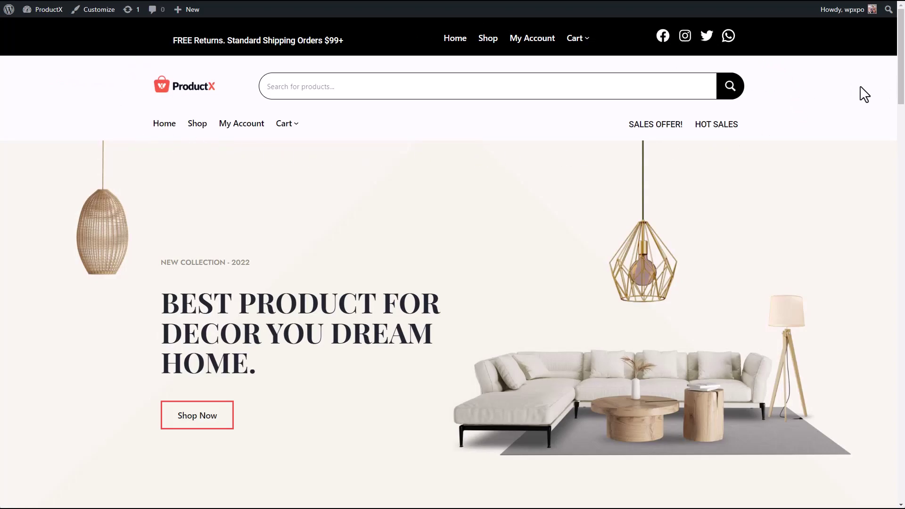
Step: Open the live store and check the 'Ooops... Page not found!' 404 page below the new header
middle_click(856, 129)
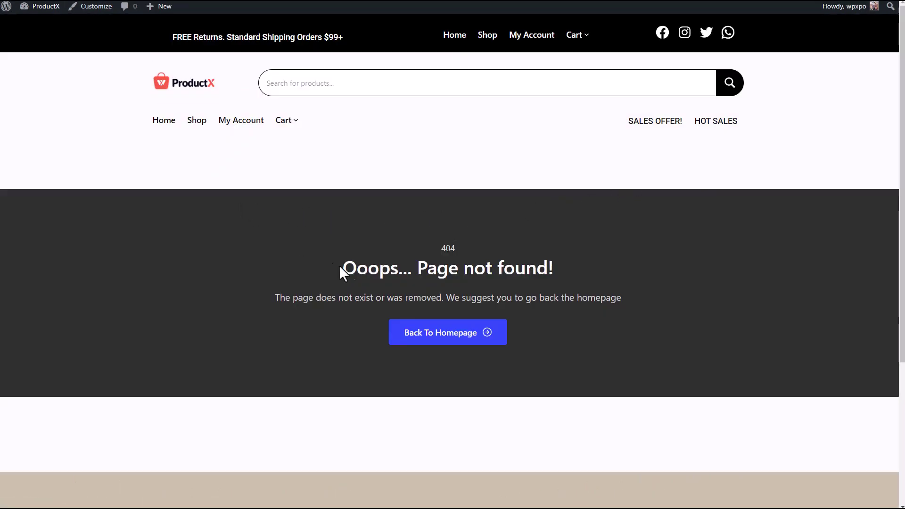
left_click_drag(338, 264, 580, 349)
left_click(631, 339)
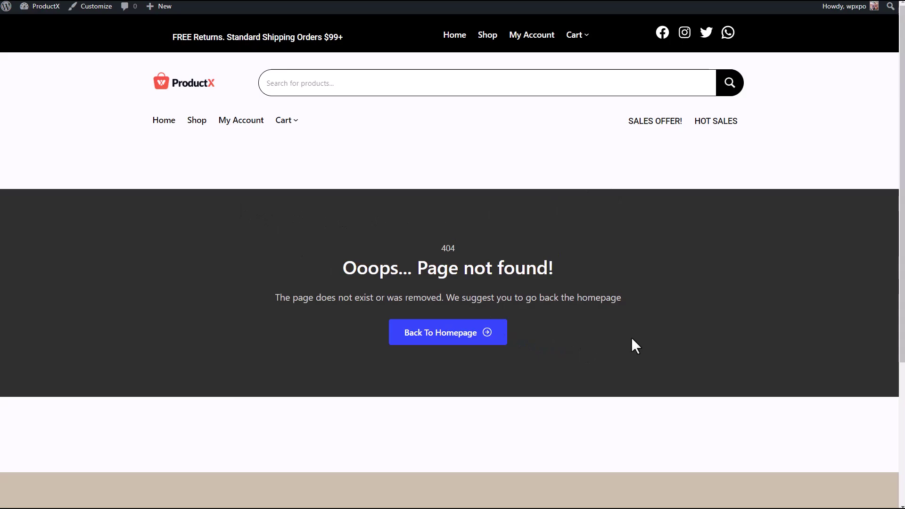